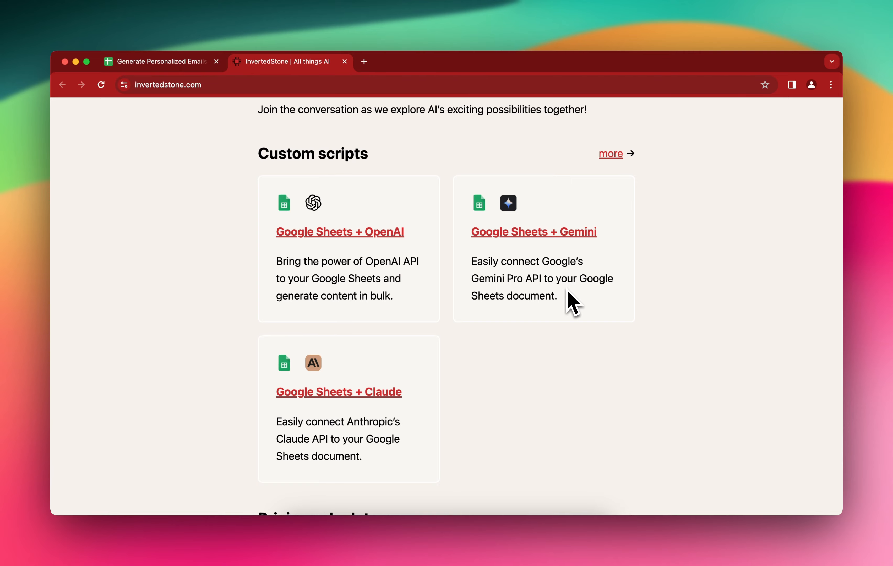
Switch to the Generate Personalized Emails spreadsheet and examine its Apps Script code and its Settings sheet
{"action": "scroll", "coordinate": [360, 255], "scroll_direction": "up", "scroll_amount": 10}
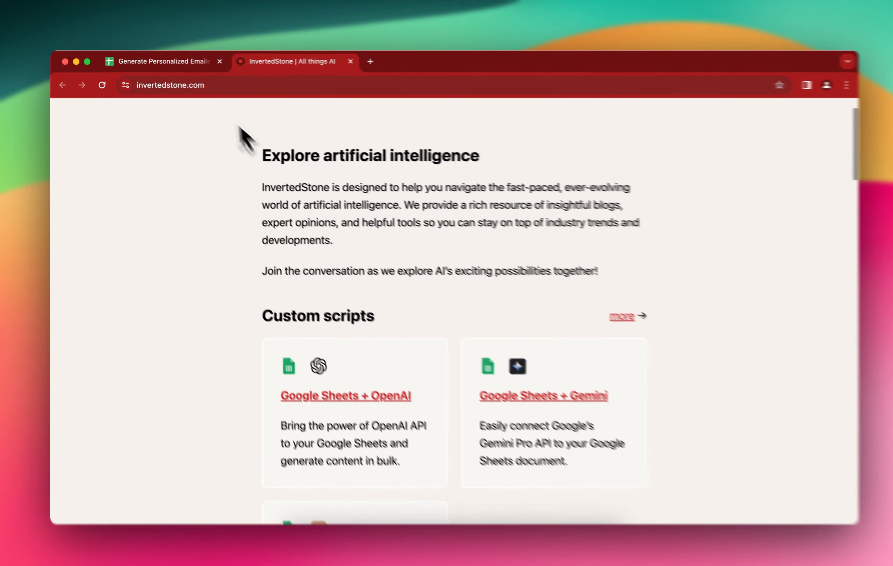
{"action": "left_click", "coordinate": [202, 62]}
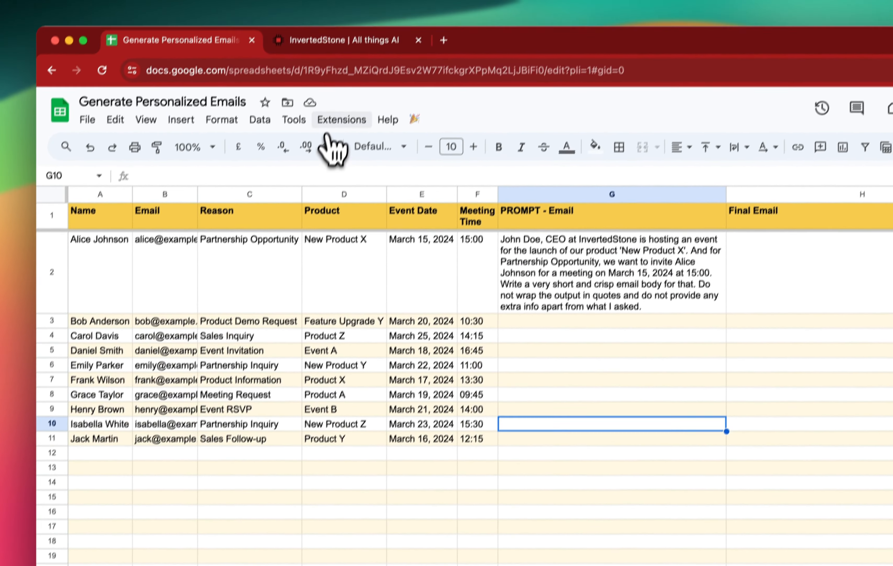
{"action": "left_click", "coordinate": [338, 121]}
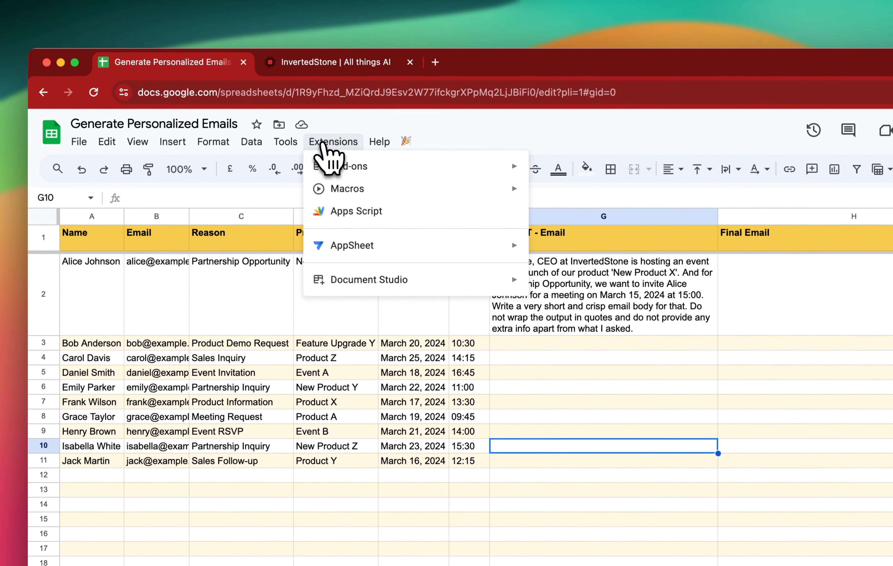
{"action": "left_click", "coordinate": [368, 191]}
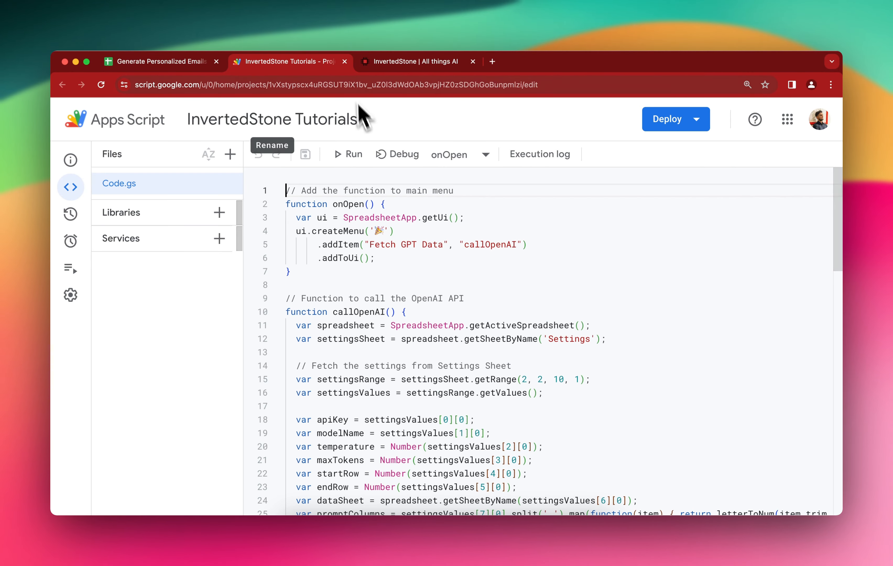
{"action": "left_click", "coordinate": [345, 61]}
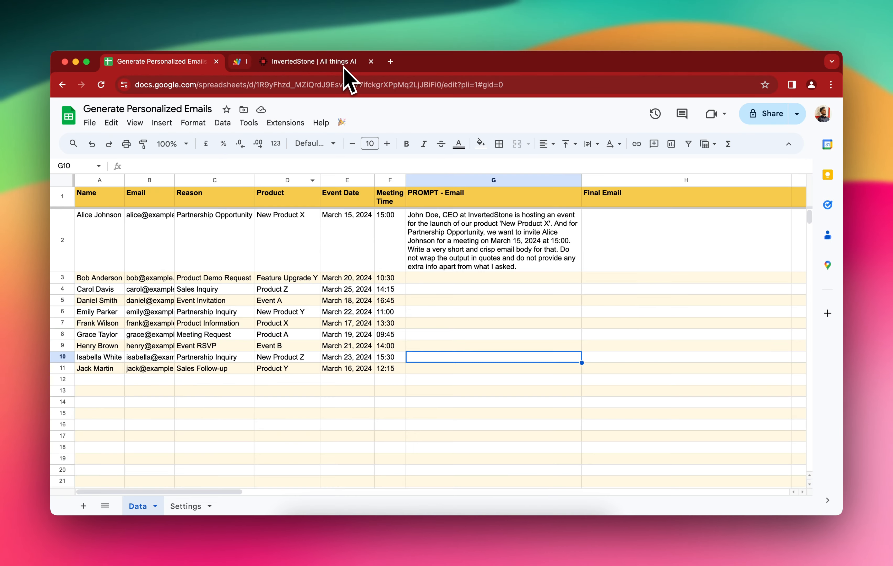
{"action": "left_click", "coordinate": [186, 506]}
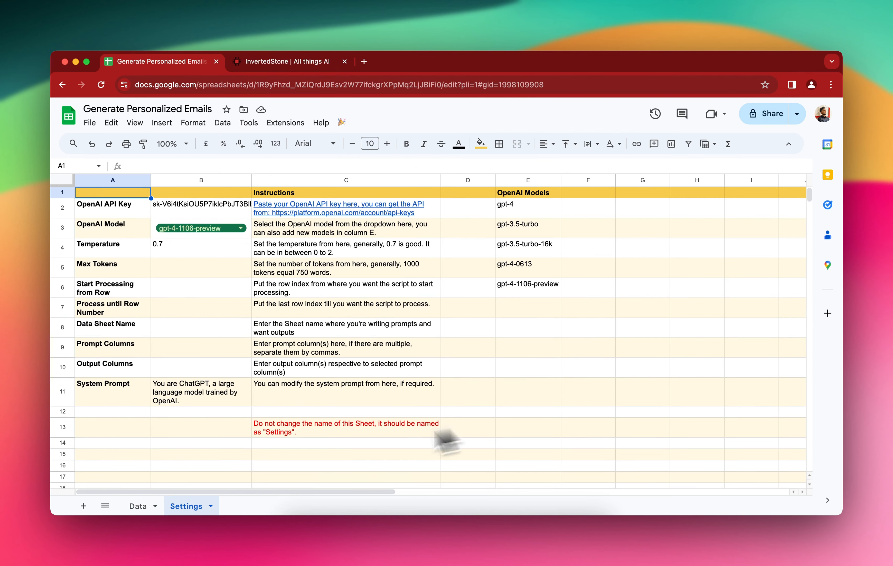
{"action": "left_click", "coordinate": [144, 505]}
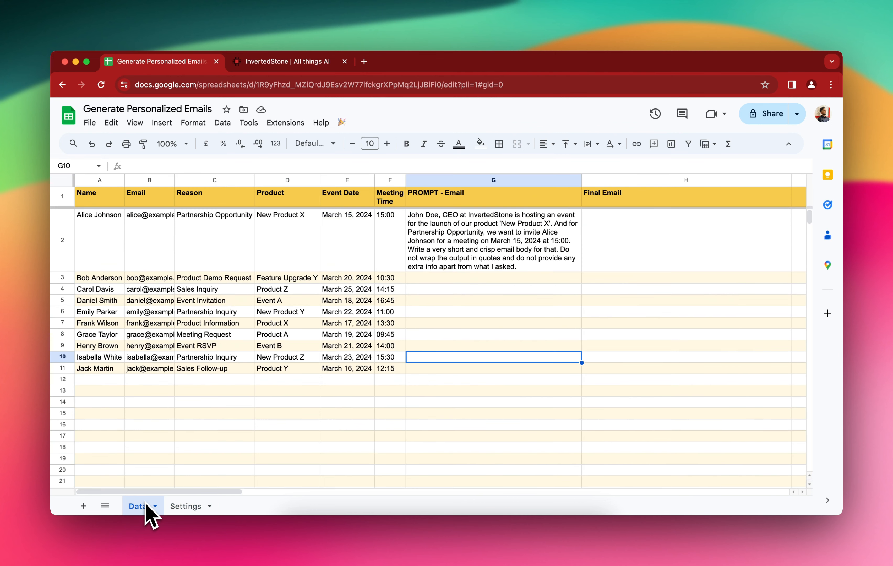
Examine the full prompt formula in cell G2 of the Data sheet in an enlarged formula bar
{"action": "left_click", "coordinate": [490, 262]}
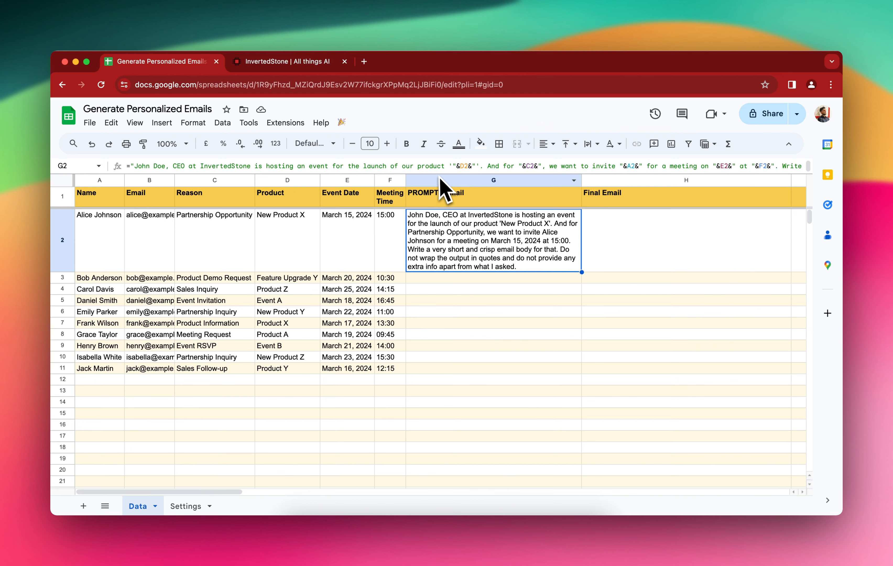
{"action": "left_click_drag", "start_coordinate": [438, 174], "coordinate": [441, 194]}
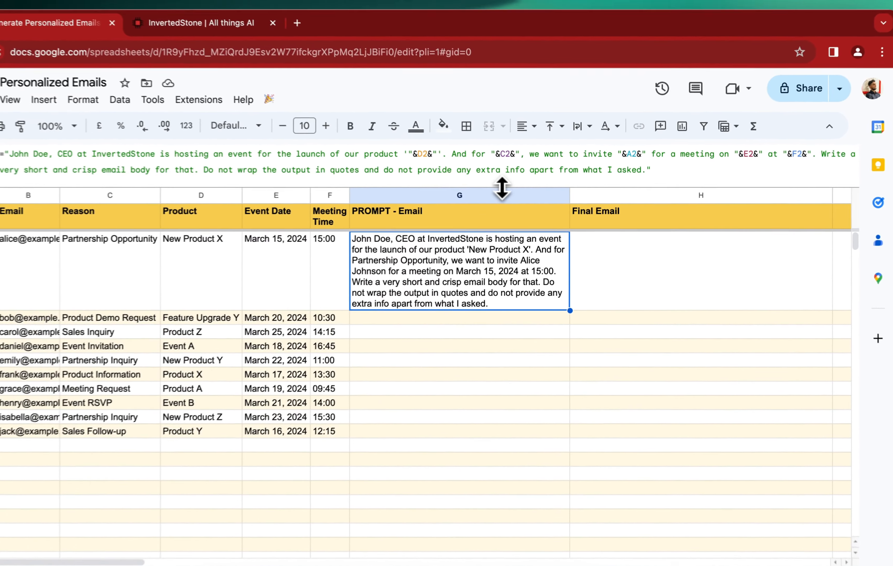
{"action": "left_click_drag", "start_coordinate": [527, 193], "coordinate": [524, 132]}
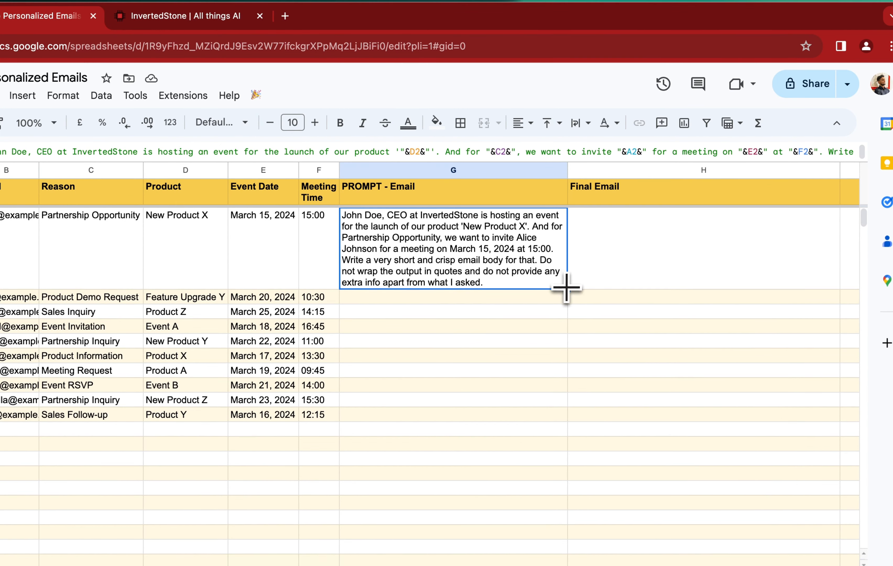
Fill the prompt formula from G2 down to G11 and check the generated prompts
{"action": "left_click_drag", "start_coordinate": [567, 289], "coordinate": [561, 405]}
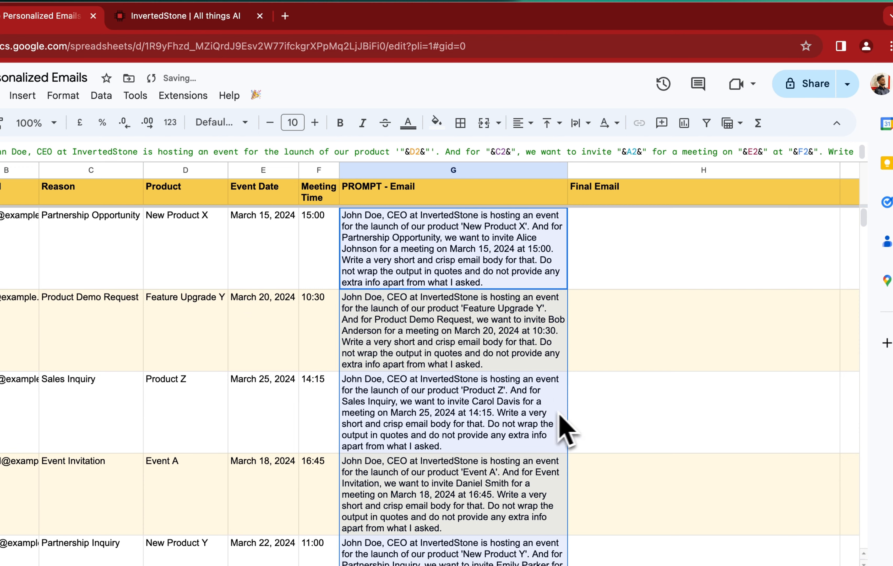
{"action": "left_click", "coordinate": [486, 431]}
{"action": "scroll", "coordinate": [487, 431], "scroll_direction": "down", "scroll_amount": 3}
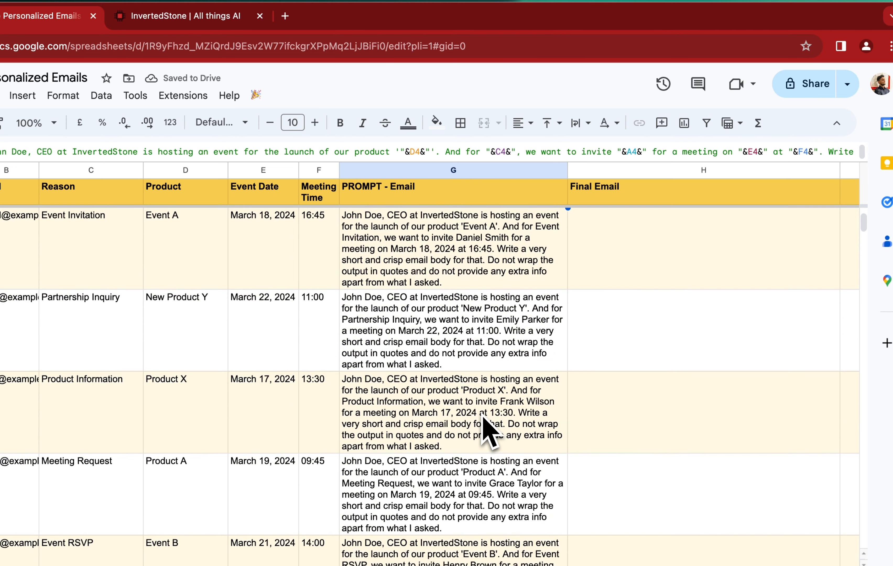
{"action": "scroll", "coordinate": [487, 431], "scroll_direction": "up", "scroll_amount": 3}
{"action": "left_click", "coordinate": [464, 256]}
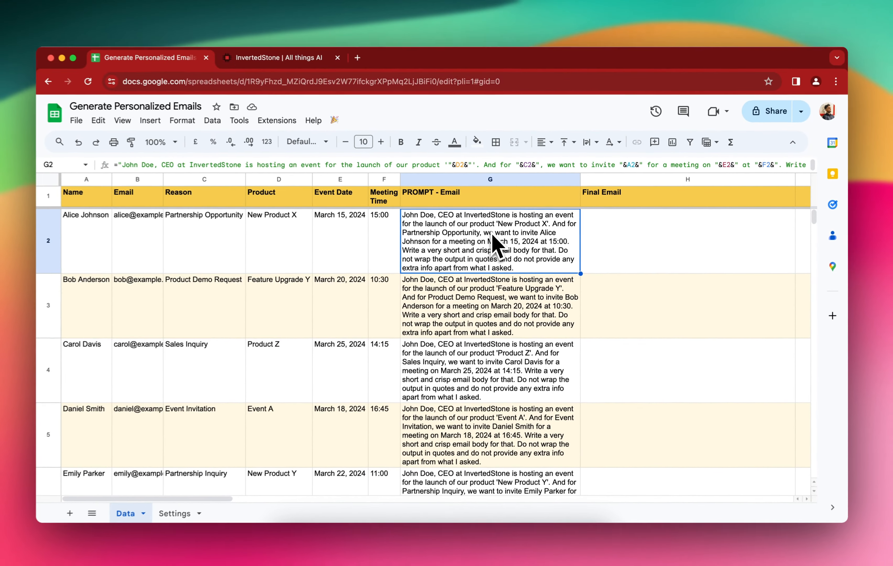
In the Settings sheet, choose gpt-4-1106-preview as the OpenAI model
{"action": "left_click", "coordinate": [174, 513]}
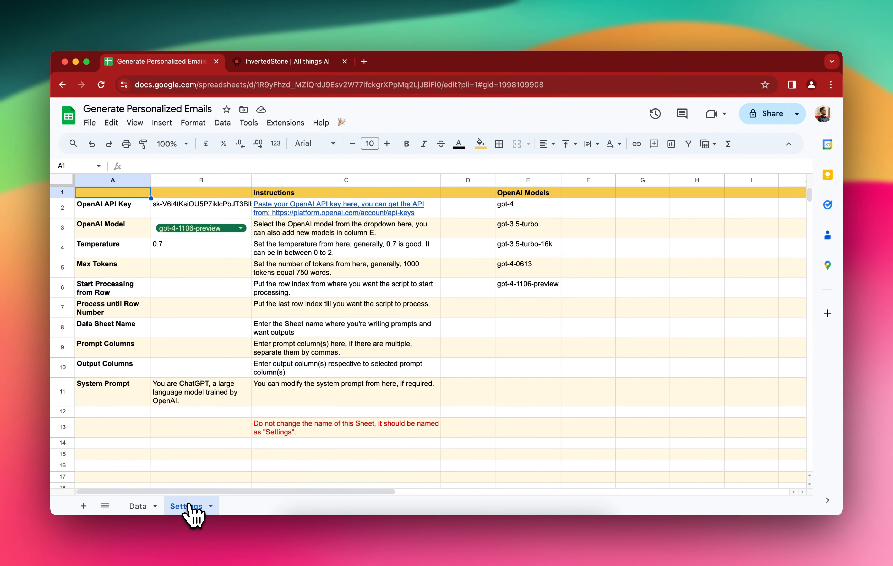
{"action": "left_click", "coordinate": [108, 219]}
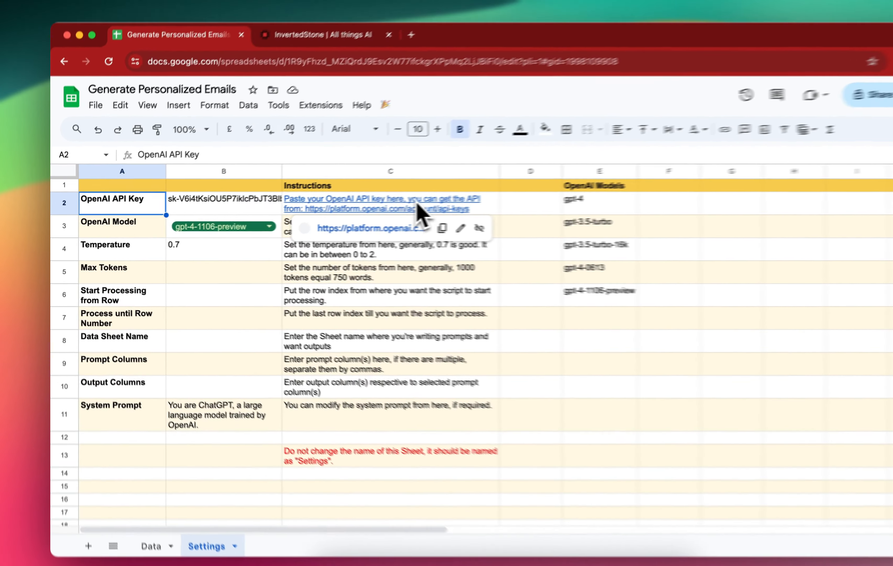
{"action": "left_click", "coordinate": [368, 211]}
{"action": "left_click", "coordinate": [355, 311]}
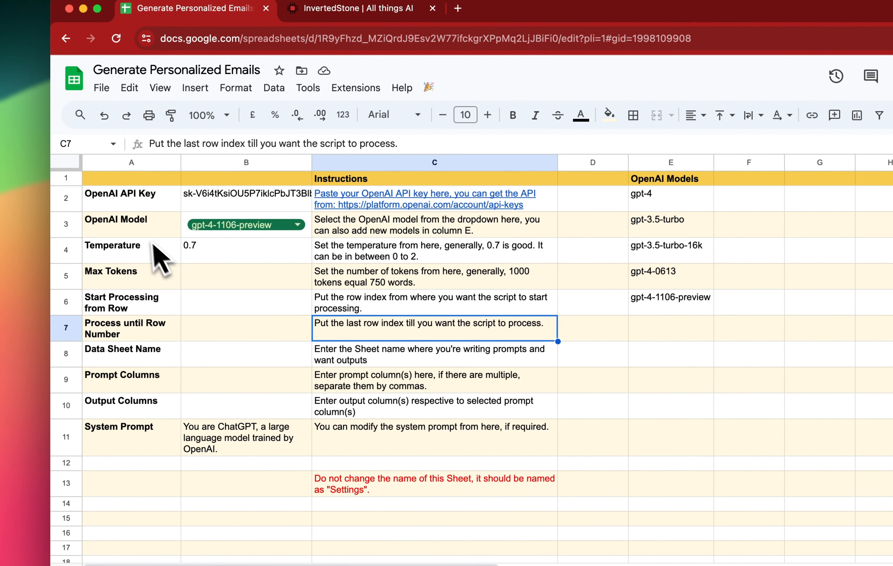
{"action": "left_click", "coordinate": [150, 234]}
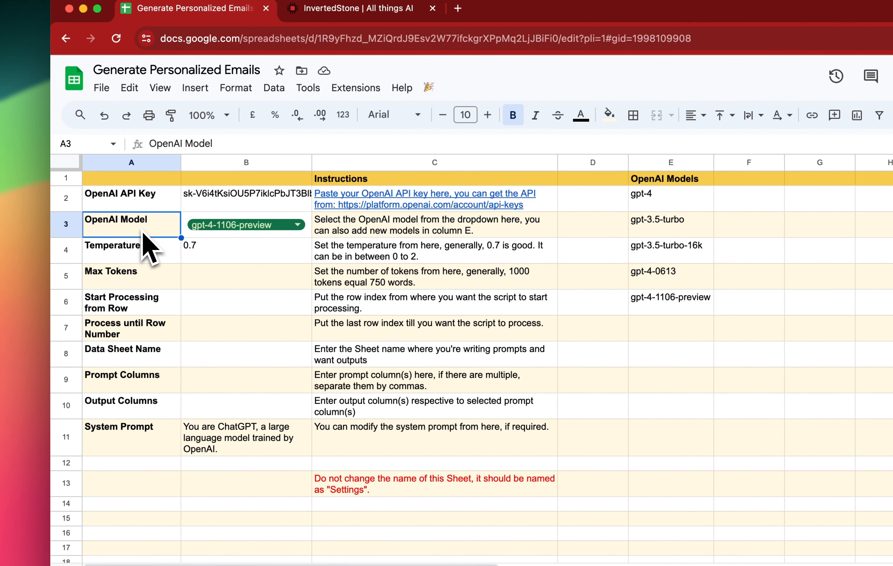
{"action": "left_click", "coordinate": [195, 229]}
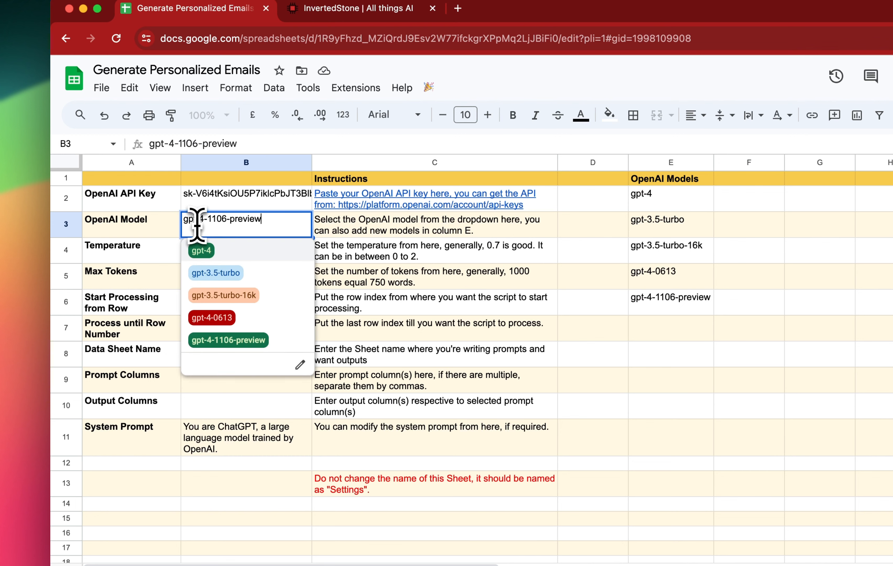
{"action": "left_click", "coordinate": [214, 342]}
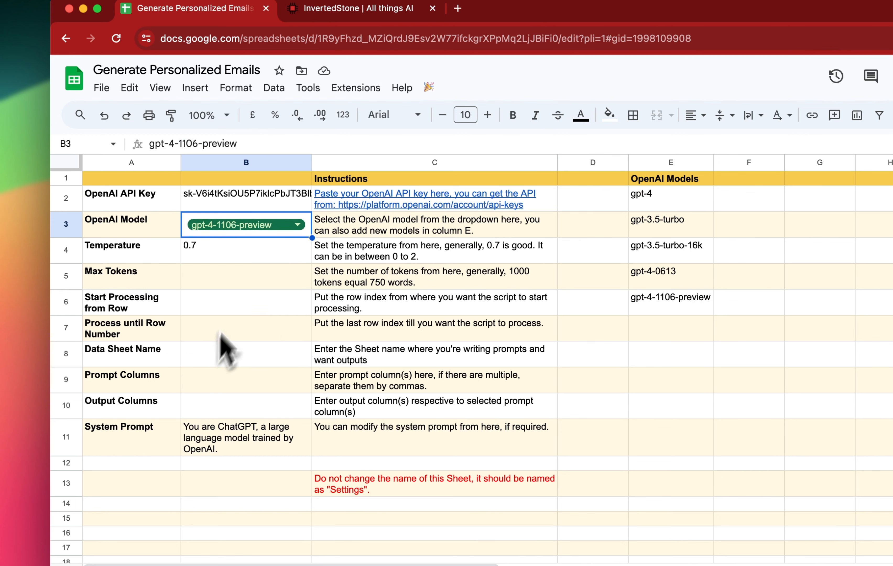
Check the Temperature setting and set Max Tokens to 500
{"action": "left_click", "coordinate": [137, 259]}
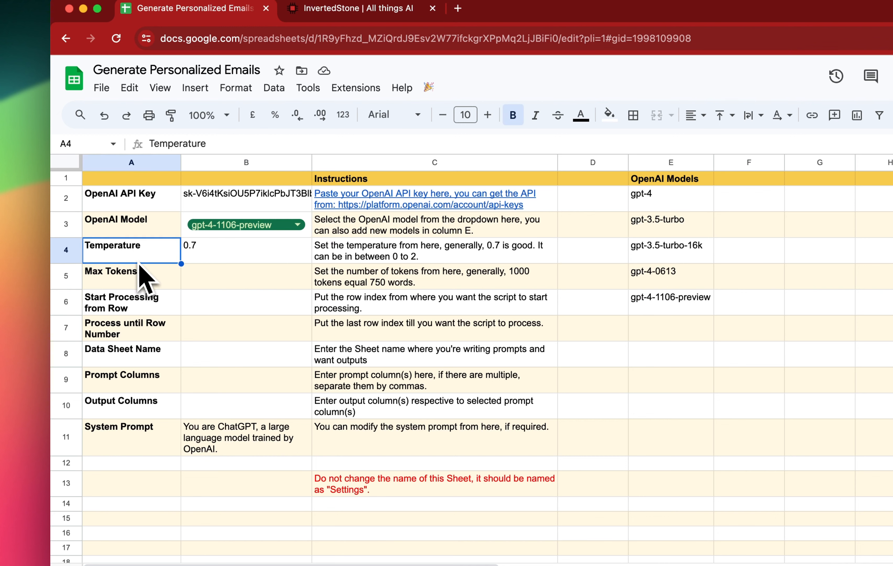
{"action": "left_click", "coordinate": [224, 263]}
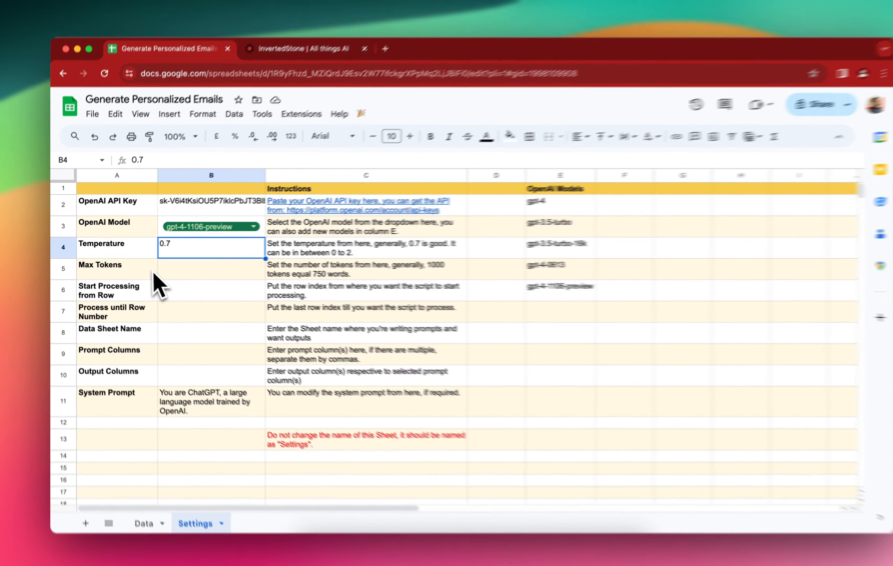
{"action": "left_click", "coordinate": [145, 271]}
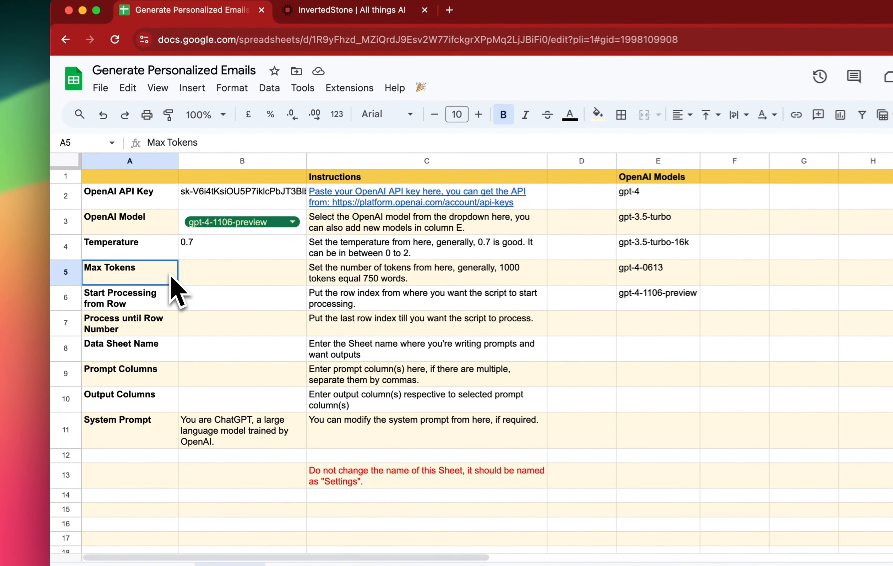
{"action": "left_click", "coordinate": [210, 270]}
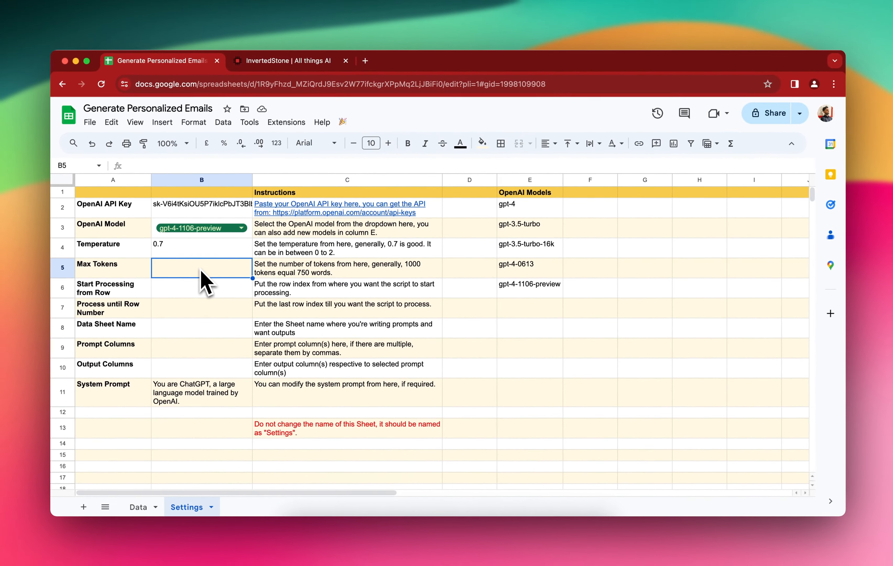
{"action": "type", "text": "500"}
{"action": "key", "text": "Return"}
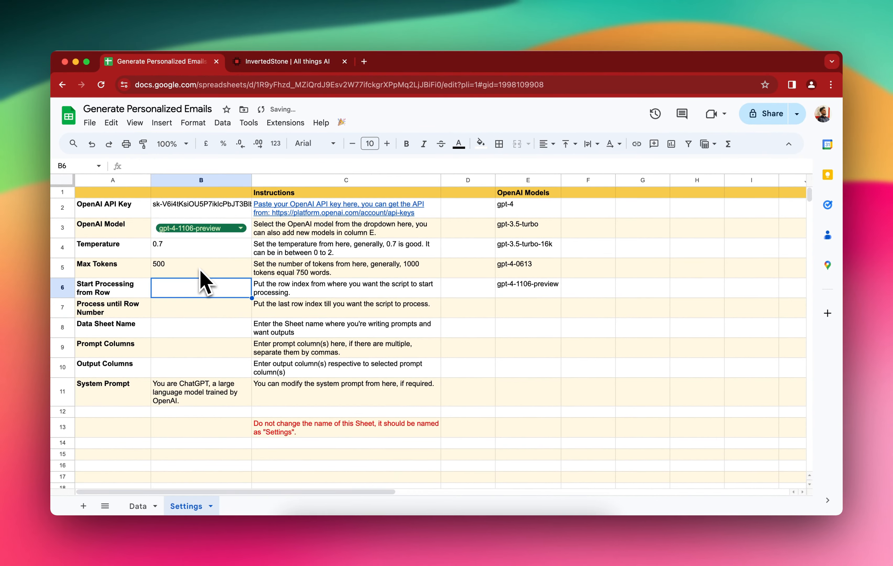
Check which rows of the Data sheet hold records, and set processing to start from row 2 and run until row 11
{"action": "left_click", "coordinate": [127, 296]}
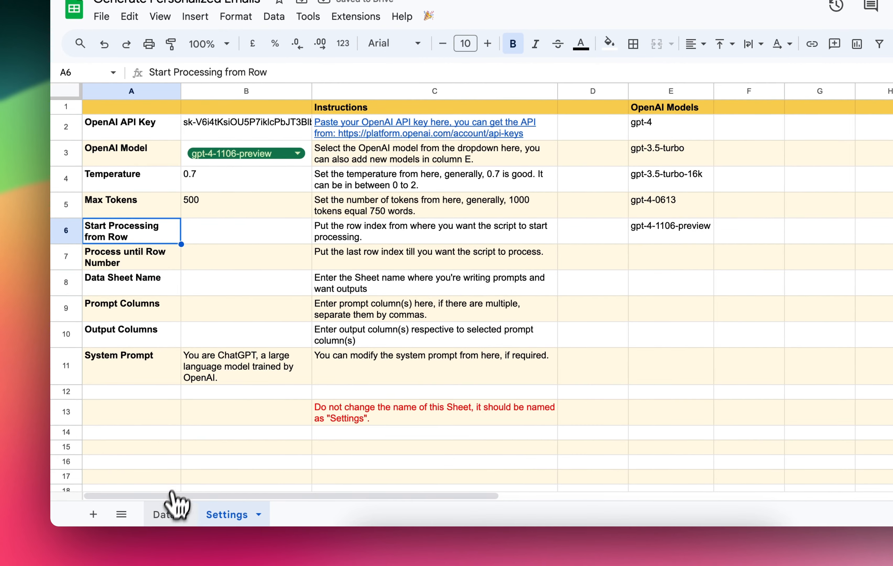
{"action": "left_click", "coordinate": [165, 514]}
{"action": "left_click", "coordinate": [129, 161]}
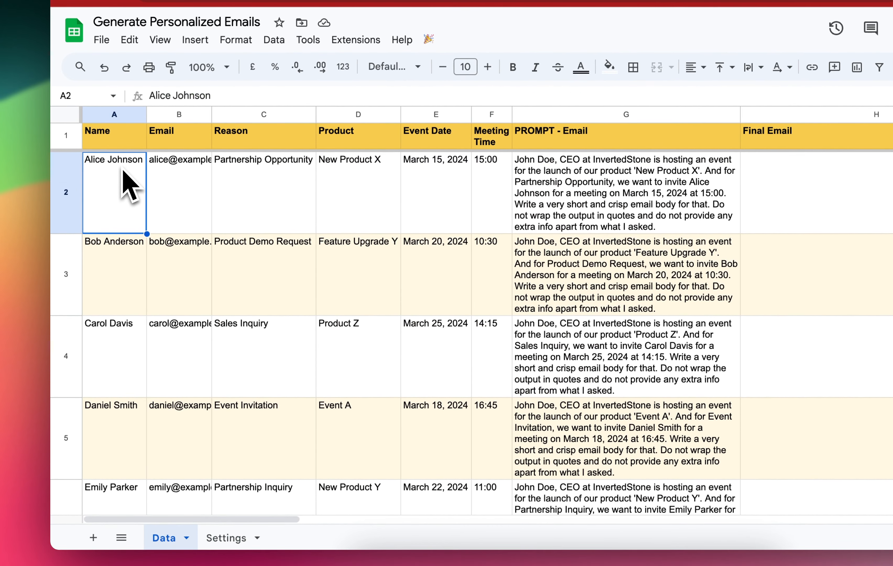
{"action": "scroll", "coordinate": [111, 197], "scroll_direction": "down", "scroll_amount": 15}
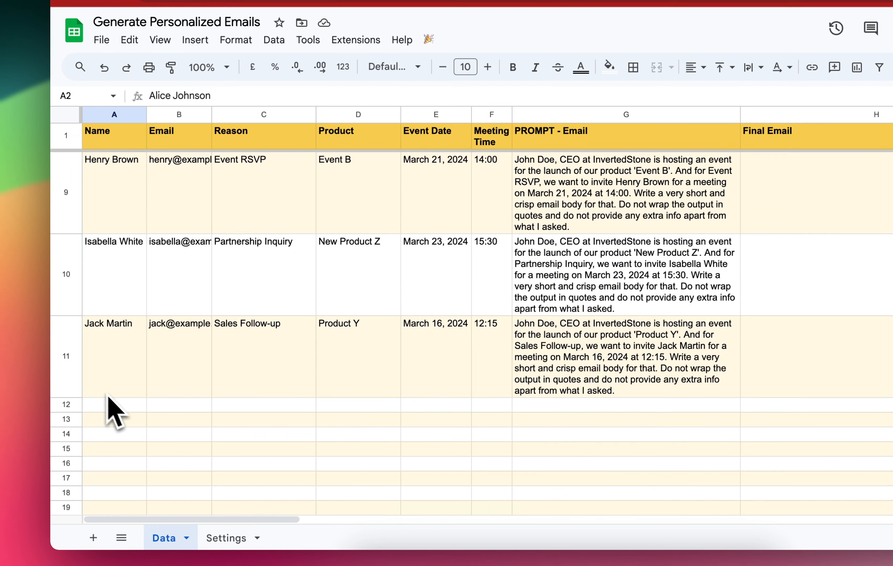
{"action": "left_click", "coordinate": [222, 538]}
{"action": "left_click", "coordinate": [226, 238]}
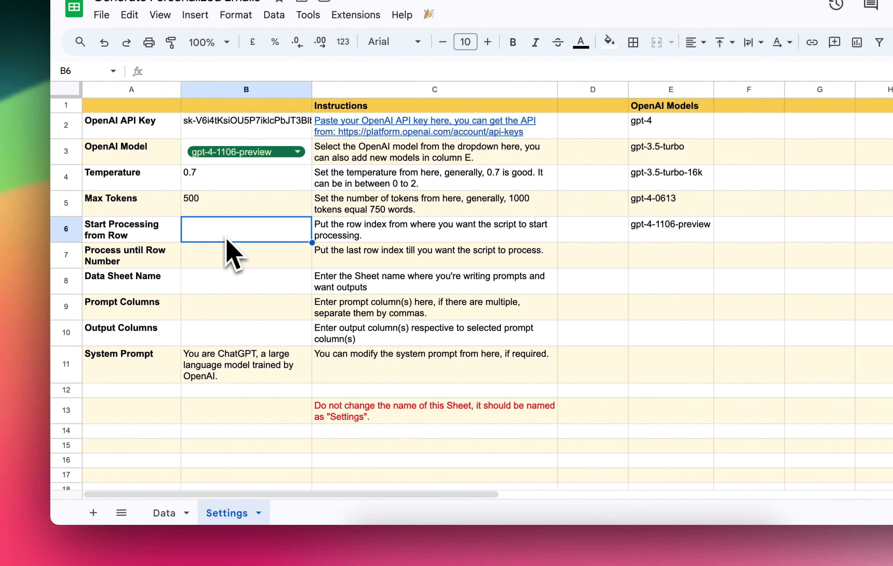
{"action": "type", "text": "2"}
{"action": "key", "text": "Return"}
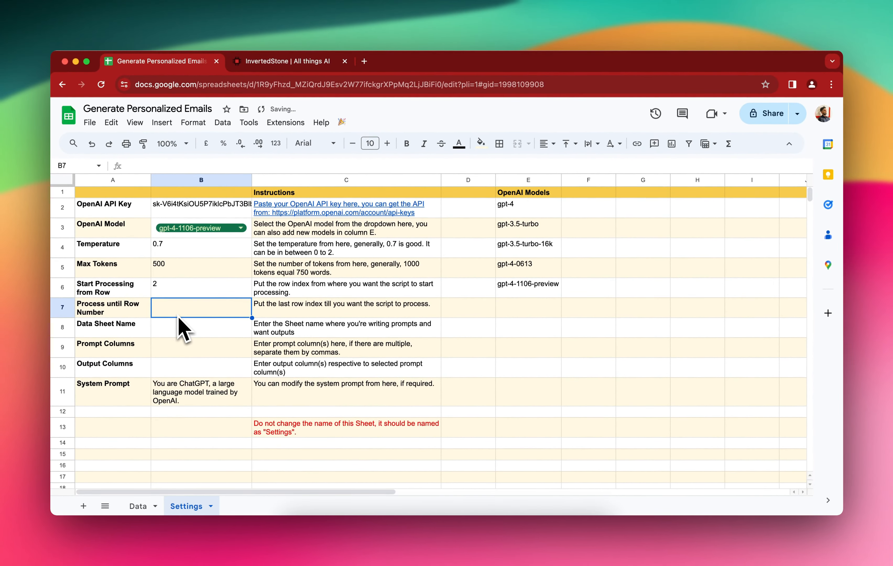
{"action": "type", "text": "11"}
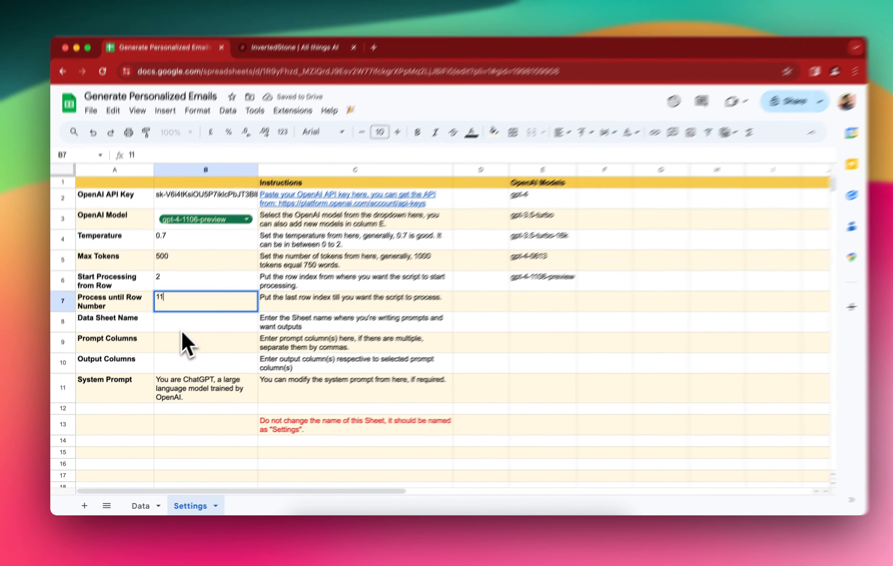
{"action": "key", "text": "Return"}
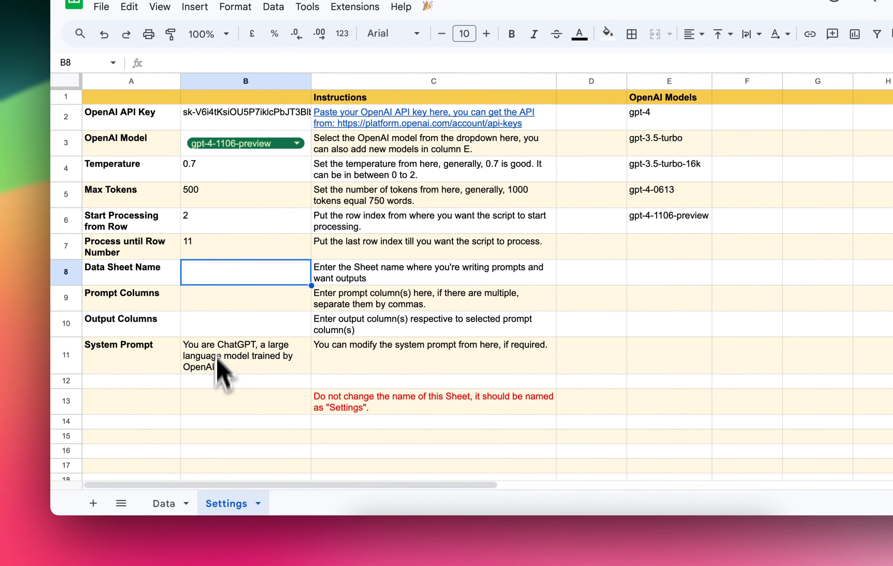
Check the name of the sheet holding the prompts and enter "Data" as the Data Sheet Name in Settings
{"action": "left_click", "coordinate": [166, 503]}
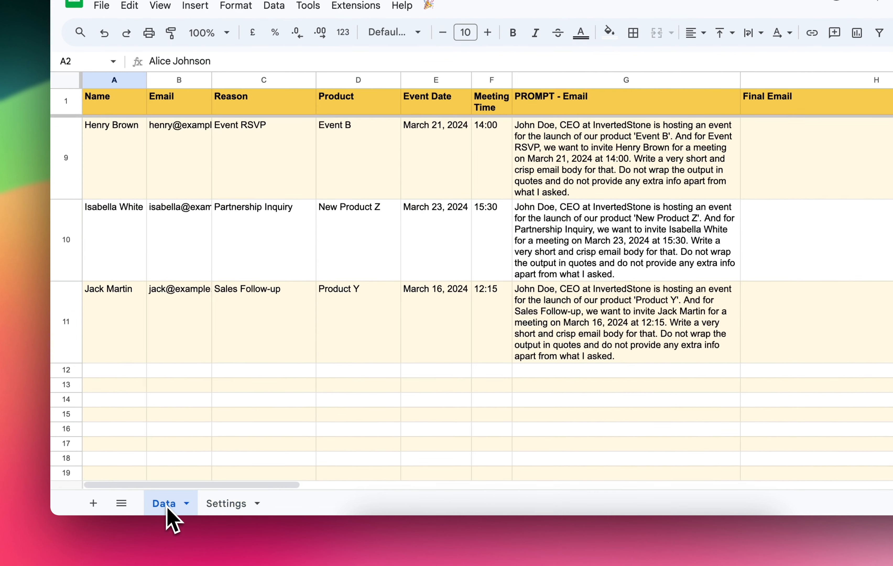
{"action": "left_click", "coordinate": [221, 503]}
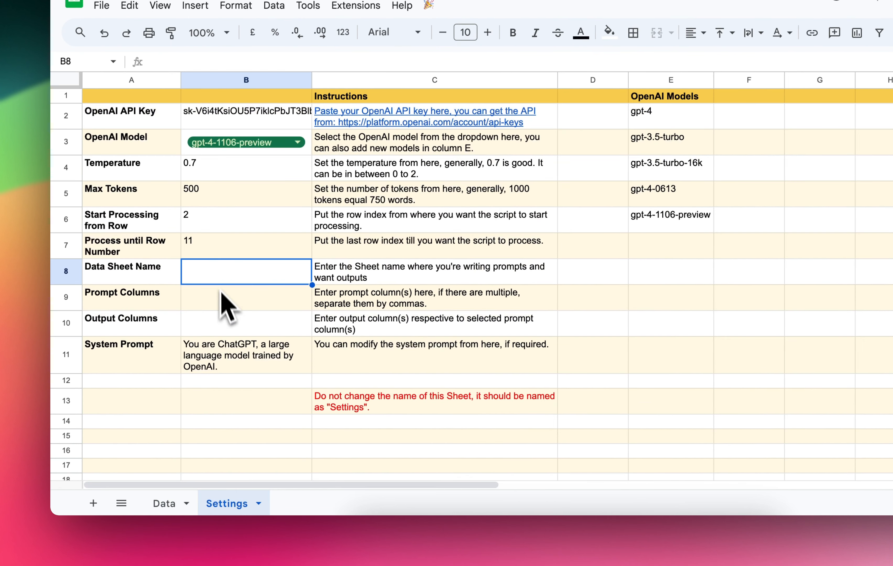
{"action": "type", "text": "Data"}
{"action": "key", "text": "Return"}
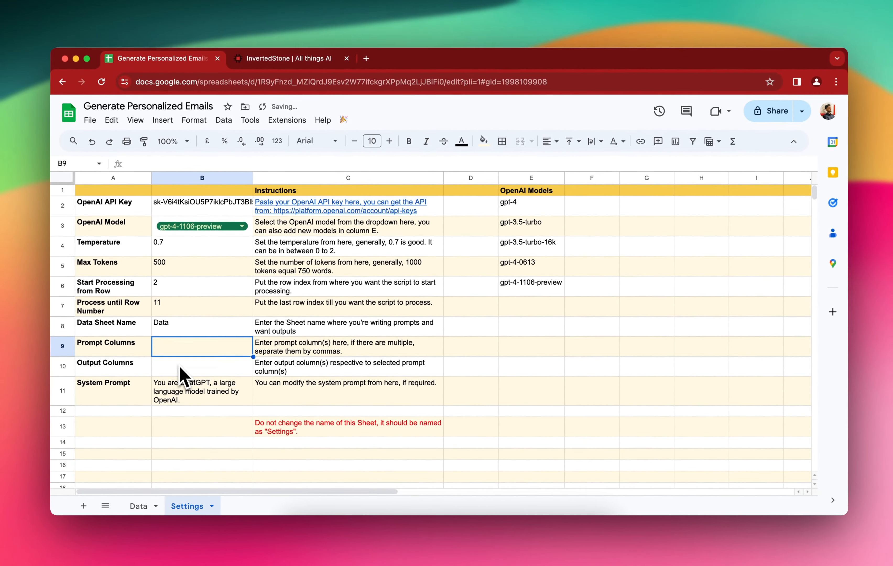
{"action": "left_click", "coordinate": [216, 325]}
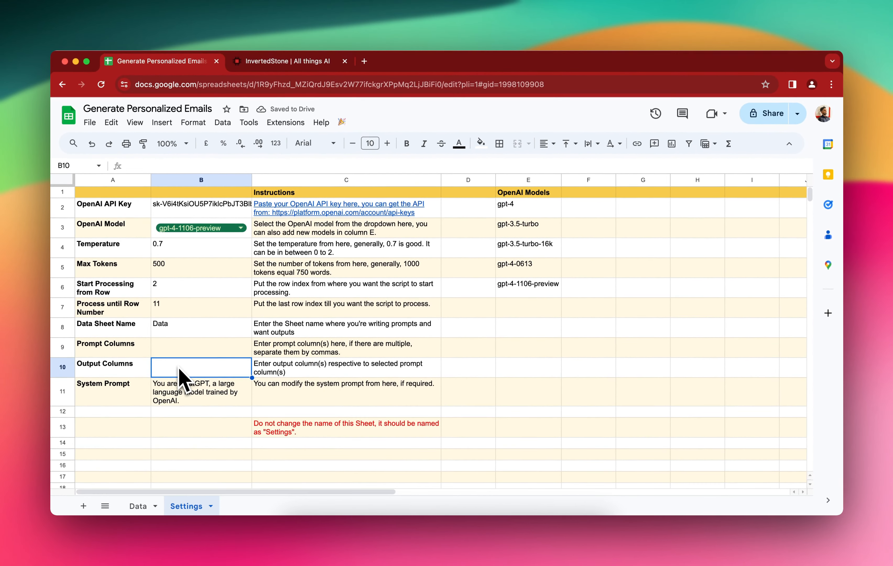
Check the prompt and final email columns in the Data sheet, and set Prompt Columns to G and Output Columns to H in Settings
{"action": "left_click", "coordinate": [139, 506]}
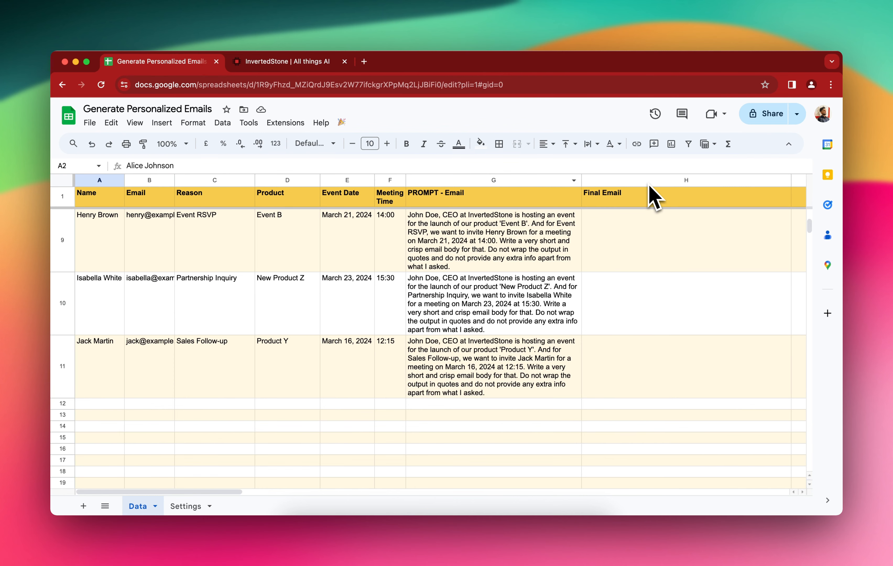
{"action": "left_click", "coordinate": [185, 506]}
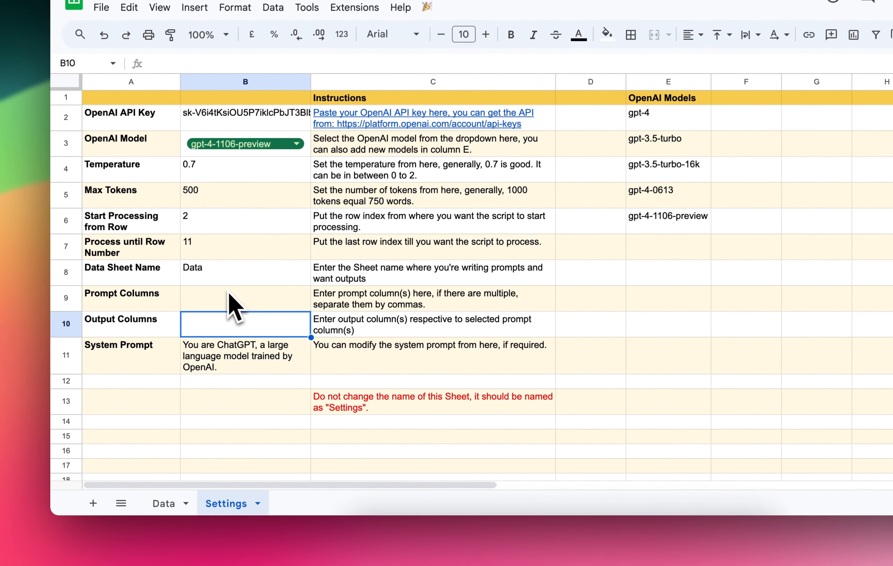
{"action": "type", "text": "G"}
{"action": "key", "text": "Return"}
{"action": "type", "text": "H"}
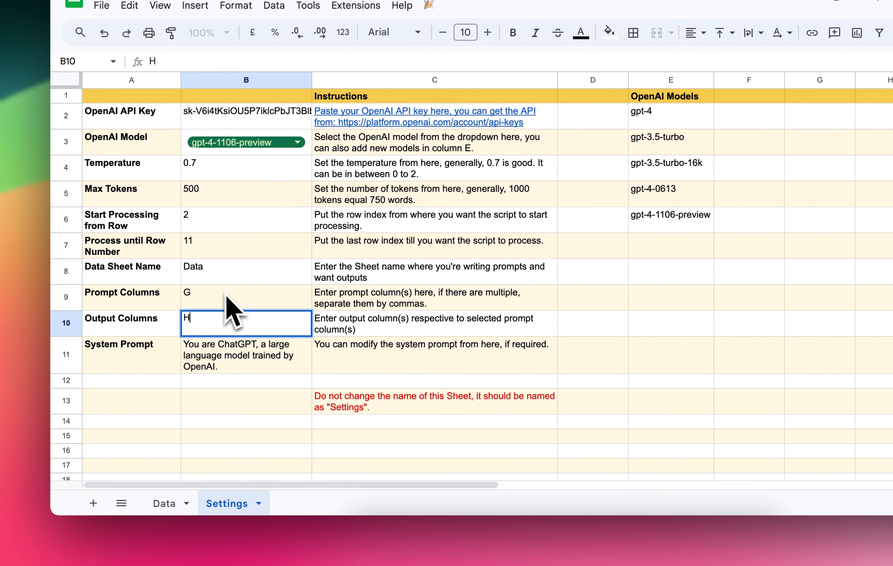
{"action": "key", "text": "Return"}
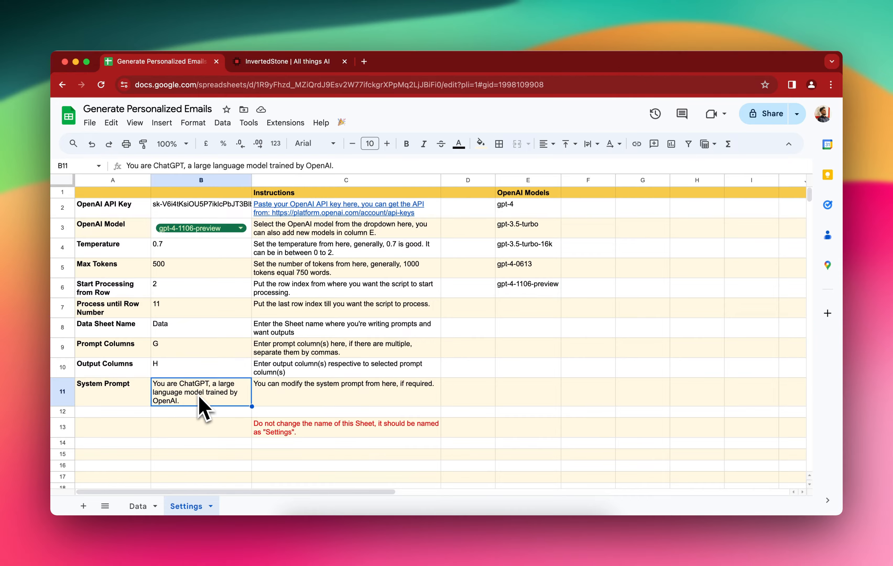
Return to the first records of the Data sheet and run the Fetch GPT Data script to generate the emails
{"action": "left_click", "coordinate": [139, 506]}
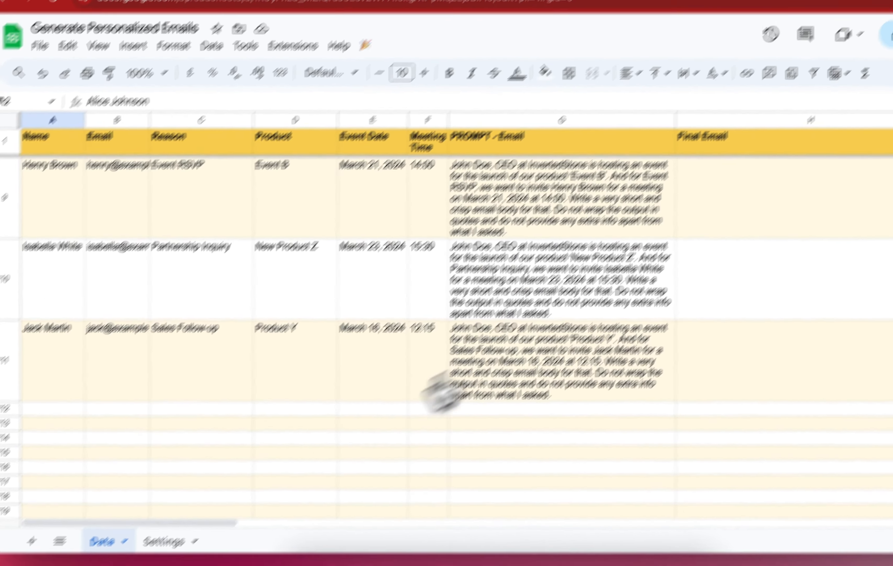
{"action": "scroll", "coordinate": [483, 399], "scroll_direction": "up", "scroll_amount": 10}
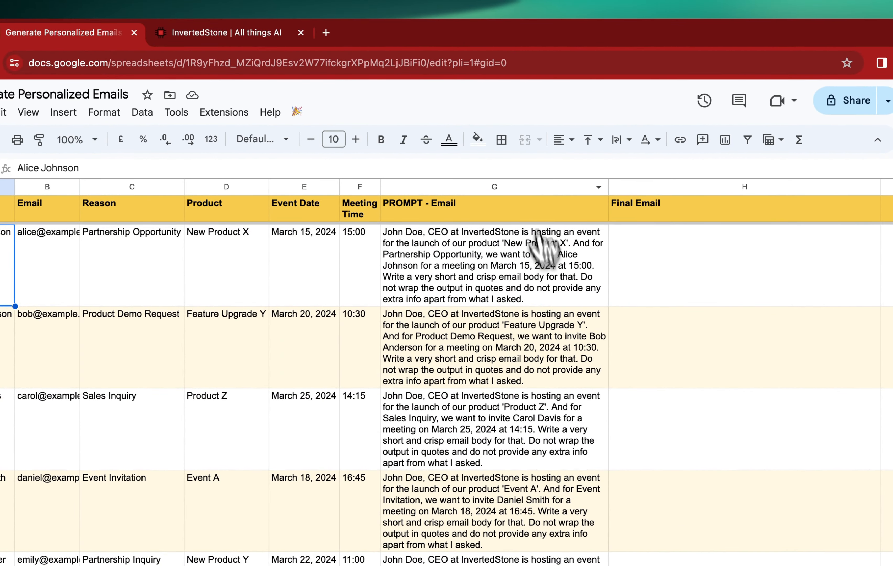
{"action": "left_click", "coordinate": [297, 112]}
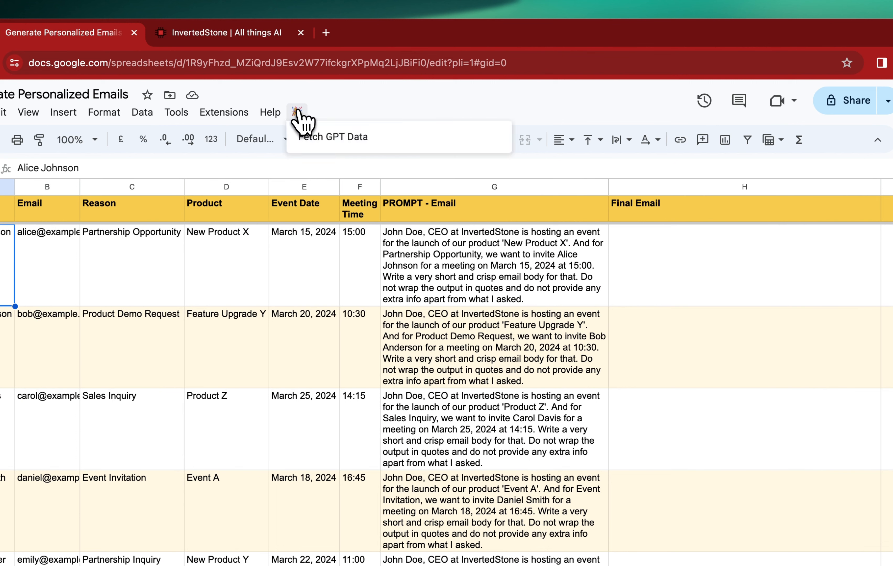
{"action": "left_click", "coordinate": [344, 137]}
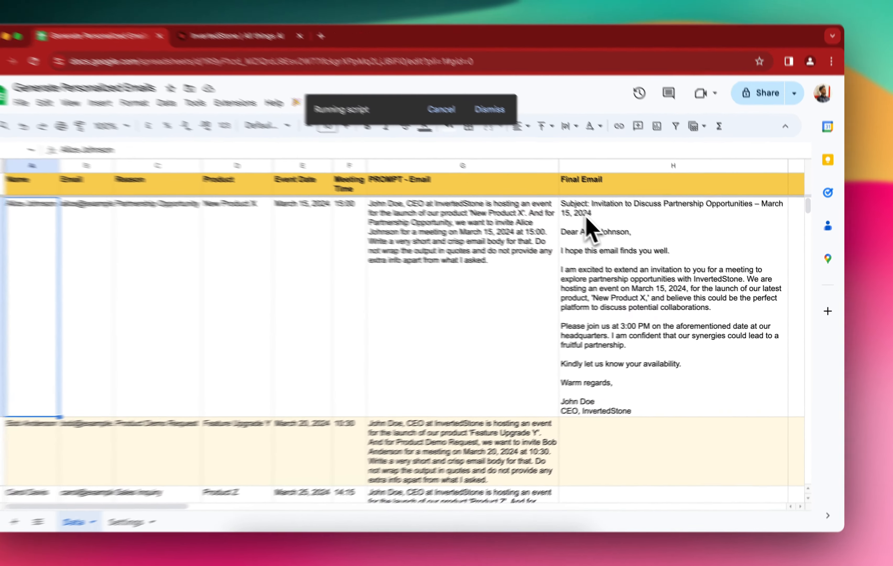
Review the generated emails in the Final Email column against their prompts, from the first record through row 11 and back
{"action": "left_click", "coordinate": [599, 230]}
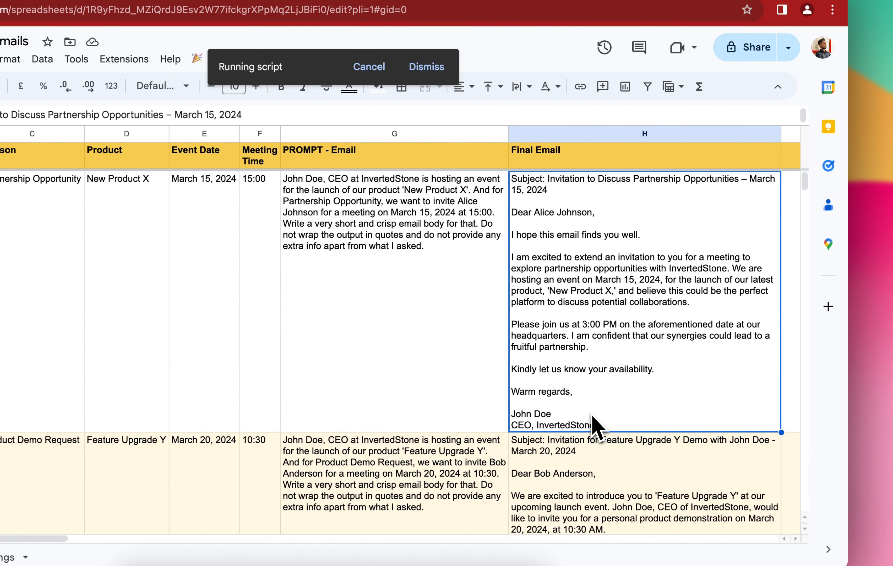
{"action": "scroll", "coordinate": [596, 351], "scroll_direction": "down", "scroll_amount": 2}
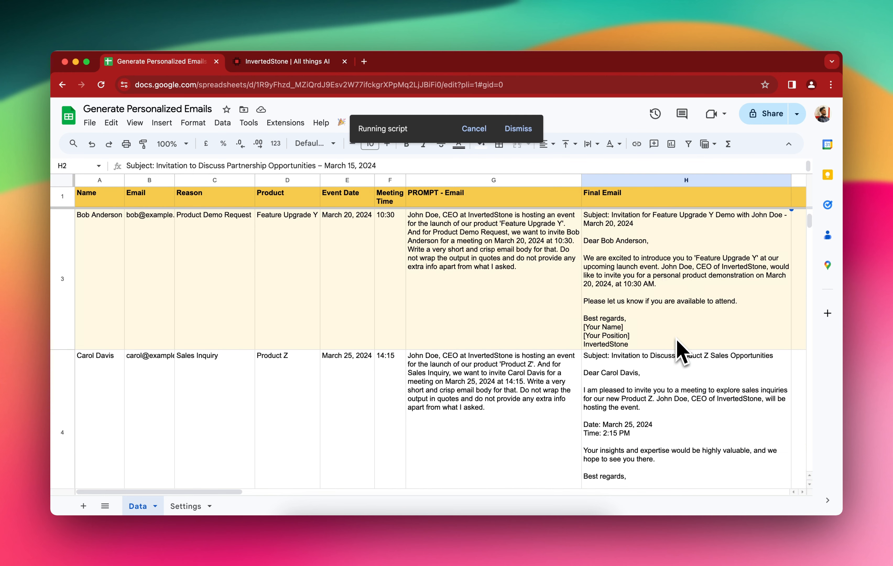
{"action": "left_click", "coordinate": [670, 363]}
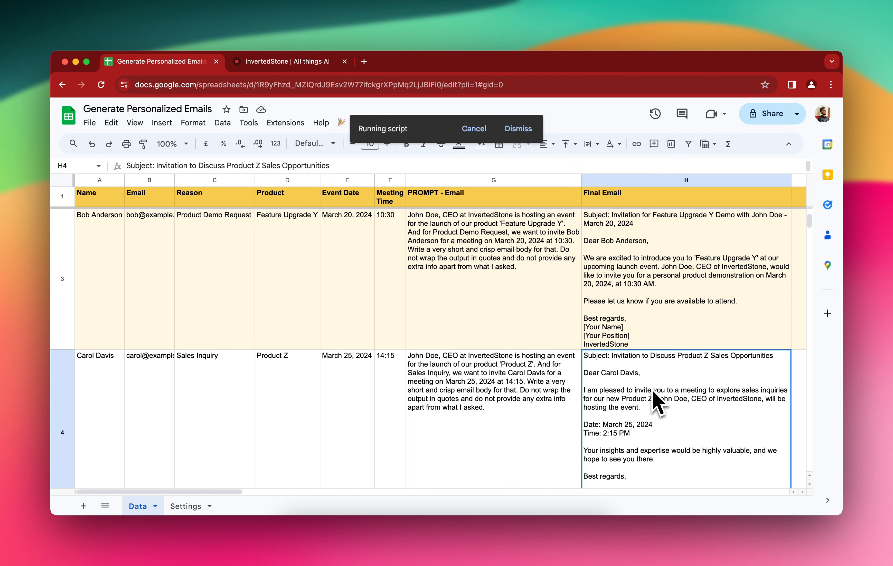
{"action": "scroll", "coordinate": [655, 402], "scroll_direction": "down", "scroll_amount": 2}
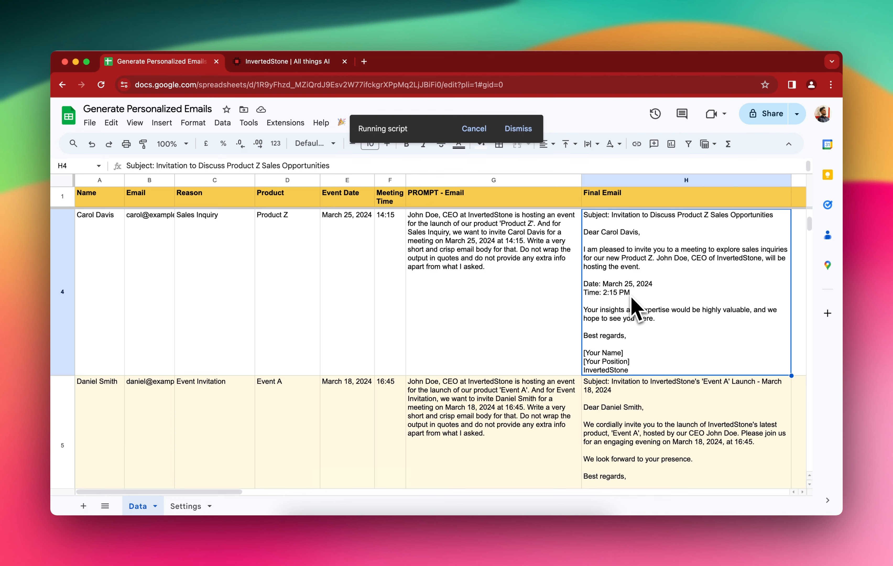
{"action": "left_click", "coordinate": [634, 412]}
{"action": "scroll", "coordinate": [634, 411], "scroll_direction": "down", "scroll_amount": 2}
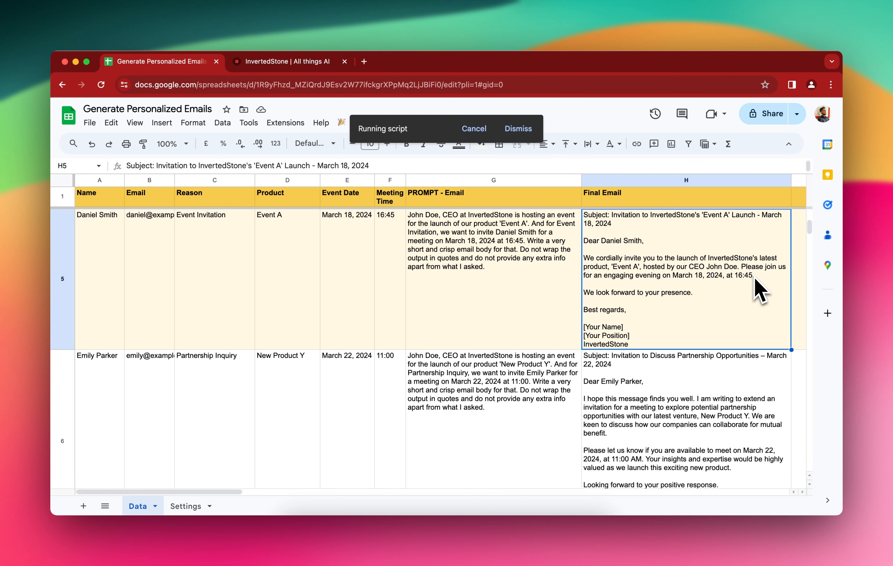
{"action": "scroll", "coordinate": [754, 279], "scroll_direction": "down", "scroll_amount": 2}
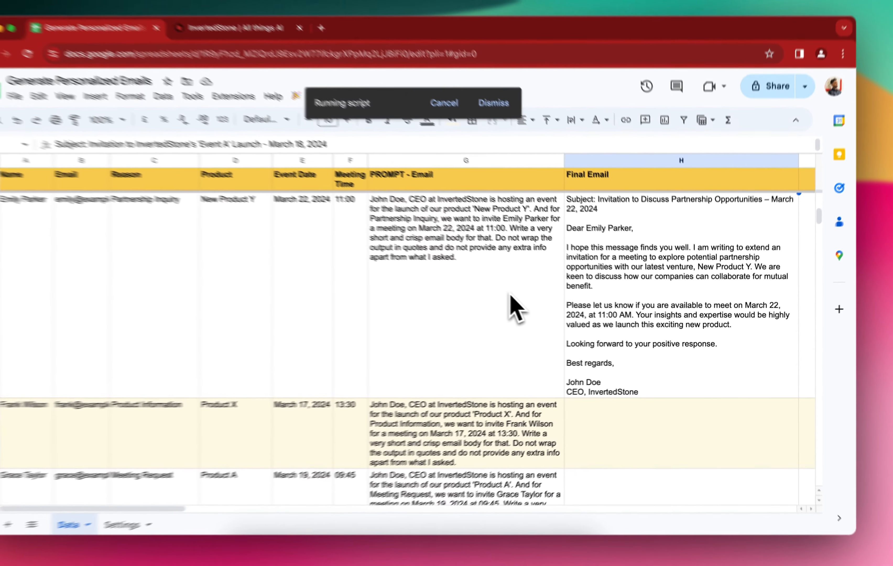
{"action": "left_click", "coordinate": [533, 299]}
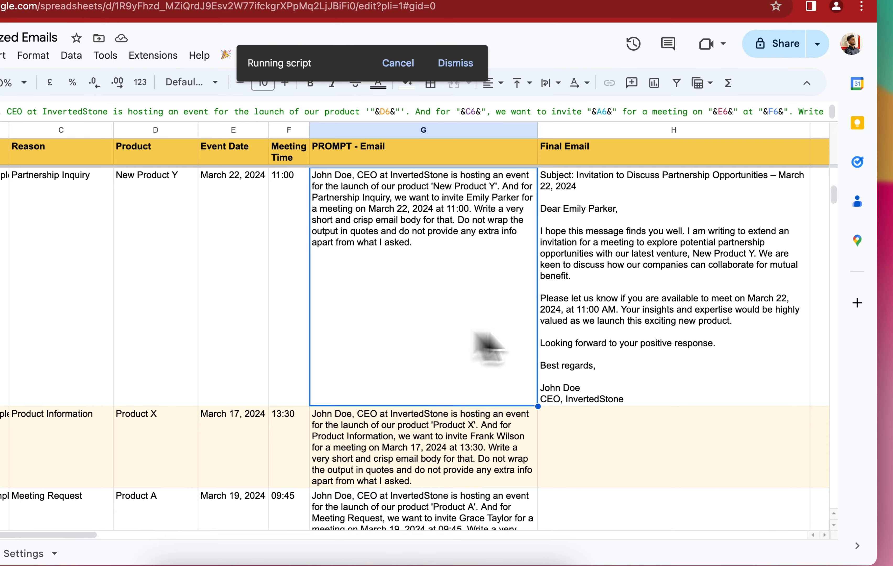
{"action": "left_click", "coordinate": [664, 350]}
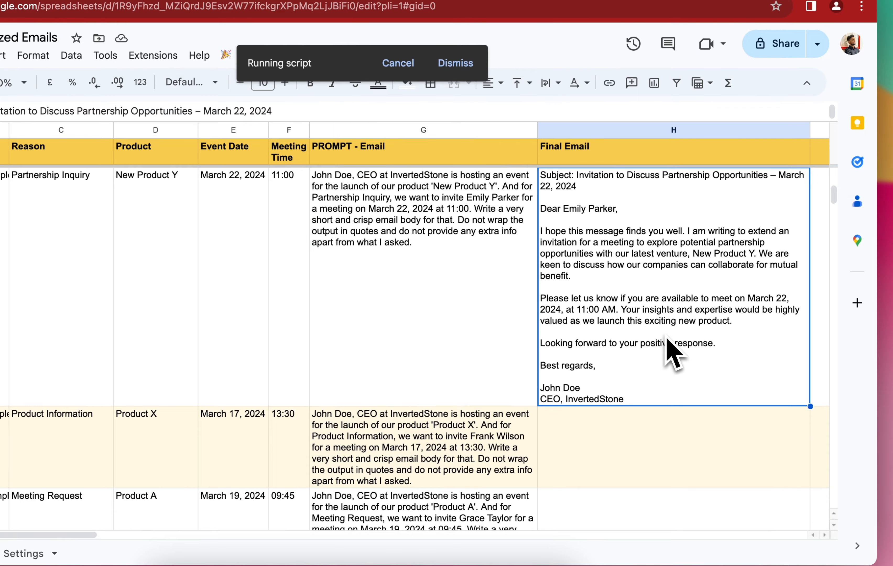
{"action": "scroll", "coordinate": [669, 349], "scroll_direction": "down", "scroll_amount": 3}
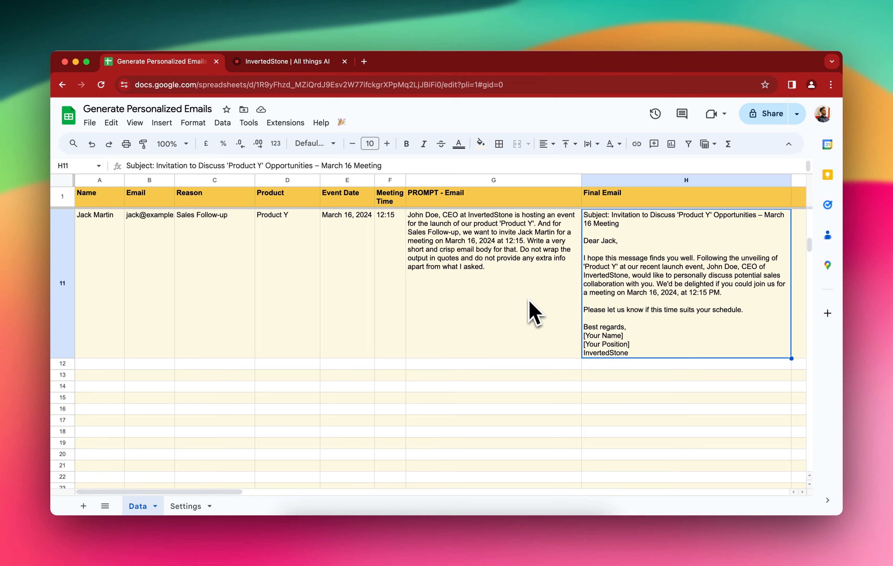
{"action": "scroll", "coordinate": [621, 341], "scroll_direction": "up", "scroll_amount": 15}
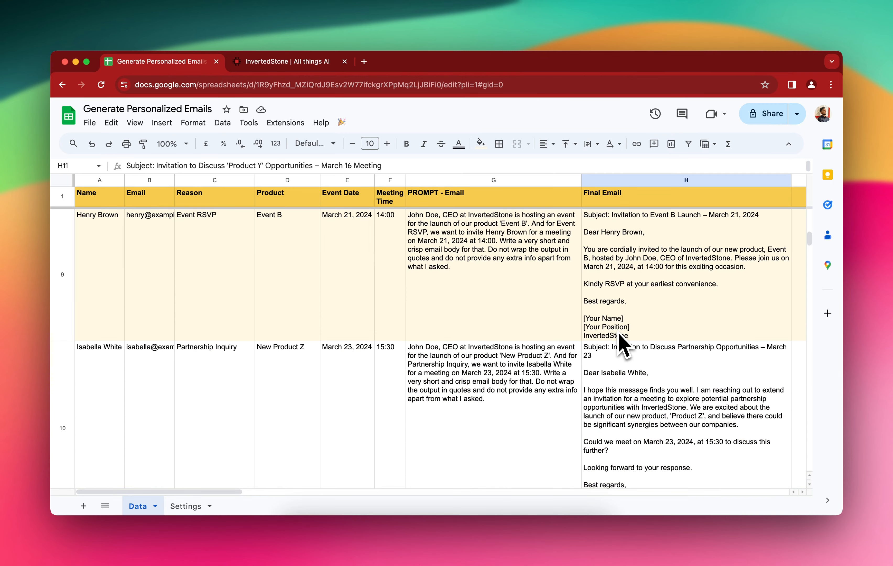
{"action": "scroll", "coordinate": [623, 344], "scroll_direction": "up", "scroll_amount": 8}
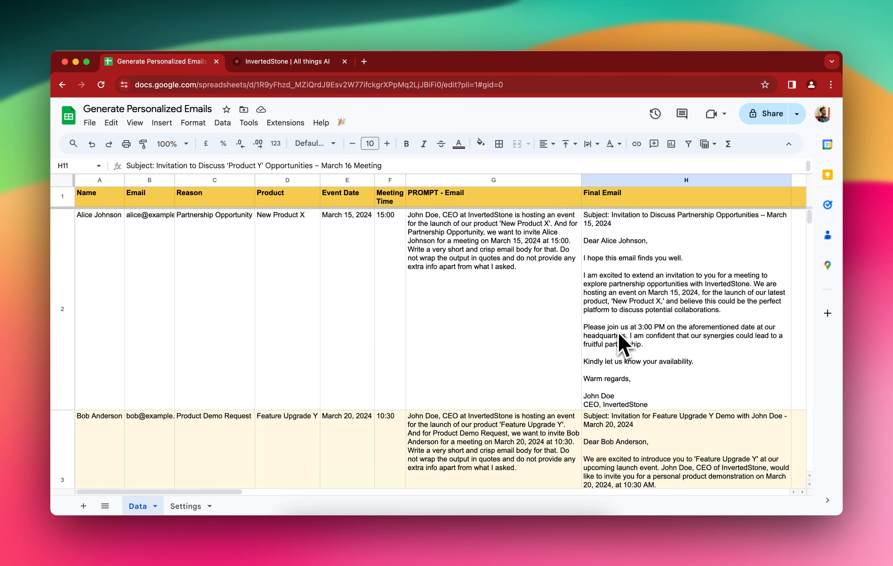
Switch to the InvertedStone website and look over the Google Sheets integrations offered under Custom scripts
{"action": "left_click", "coordinate": [318, 61]}
{"action": "scroll", "coordinate": [324, 263], "scroll_direction": "down", "scroll_amount": 2}
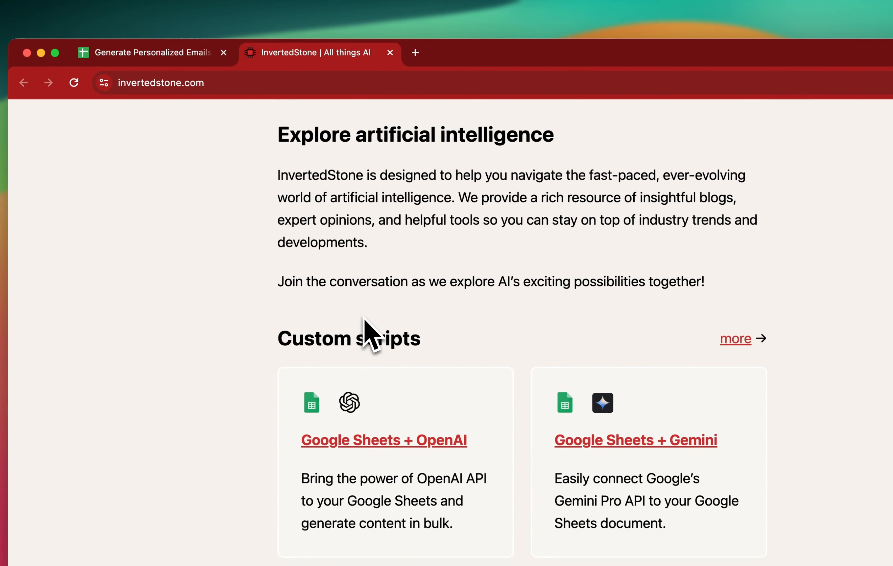
{"action": "scroll", "coordinate": [365, 326], "scroll_direction": "down", "scroll_amount": 2}
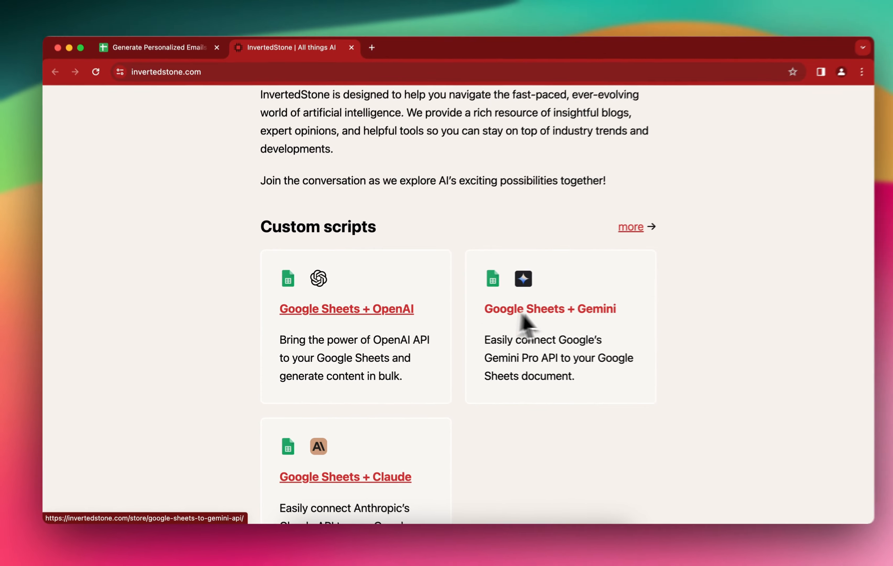